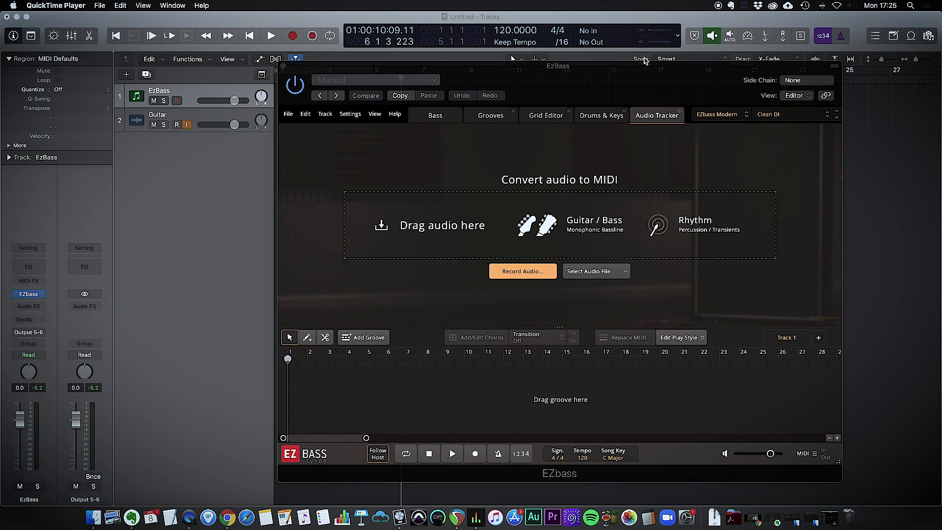
Insert the Toontrack Audio Sender (Mono) on the Guitar track and move its window aside
drag(662, 77, 675, 70)
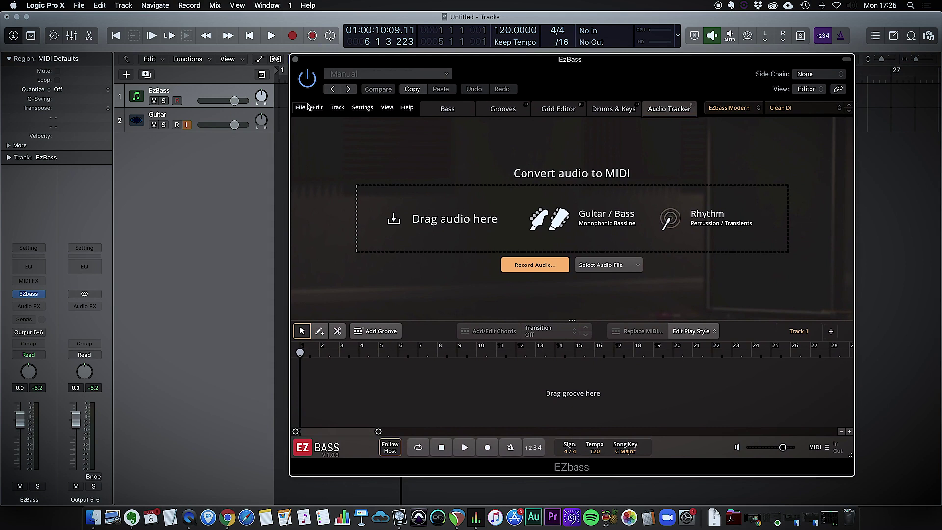
click(182, 121)
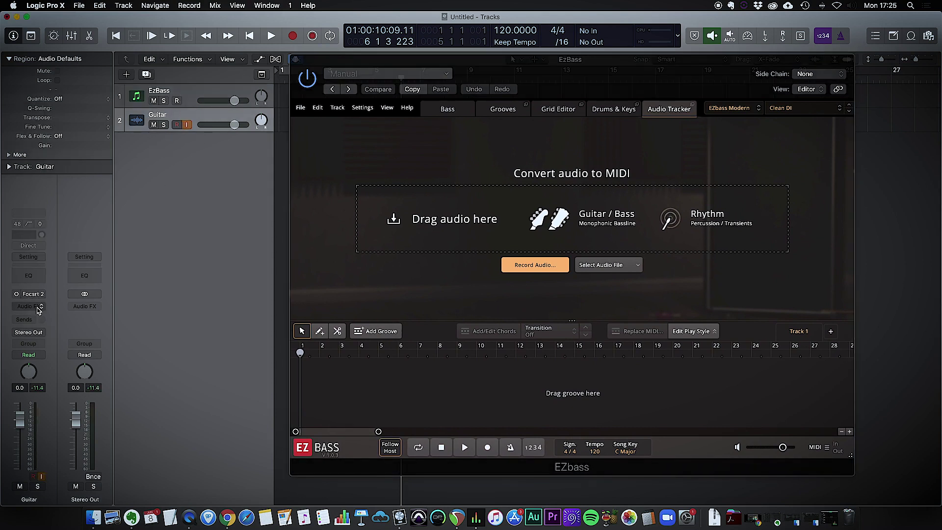
click(39, 307)
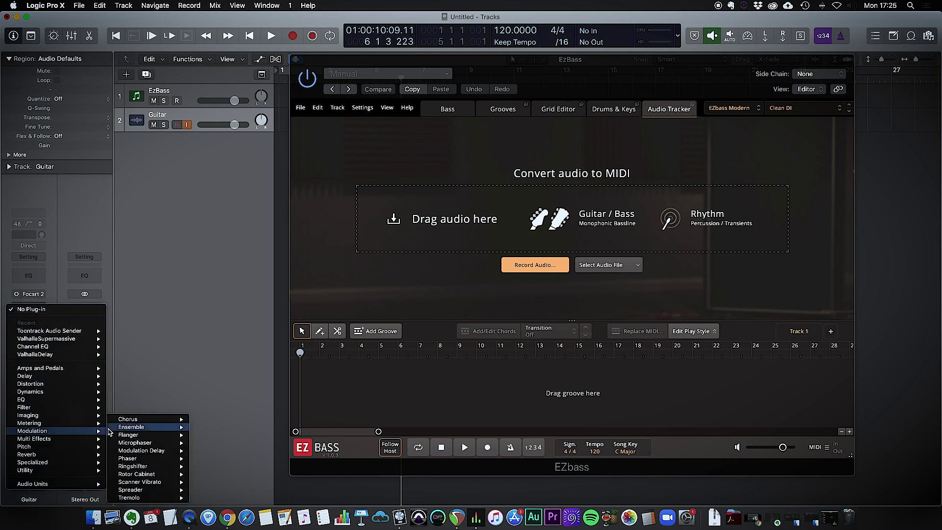
mouse_move(101, 484)
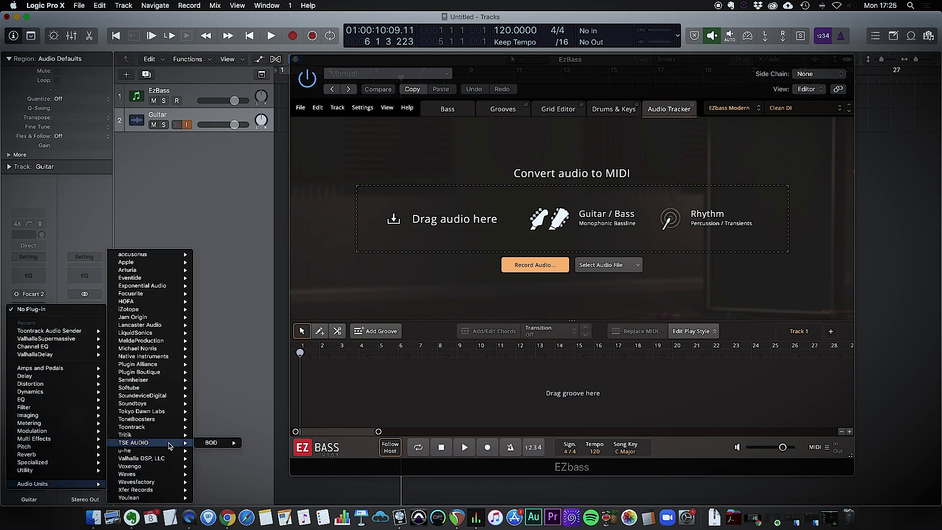
mouse_move(171, 431)
mouse_move(239, 431)
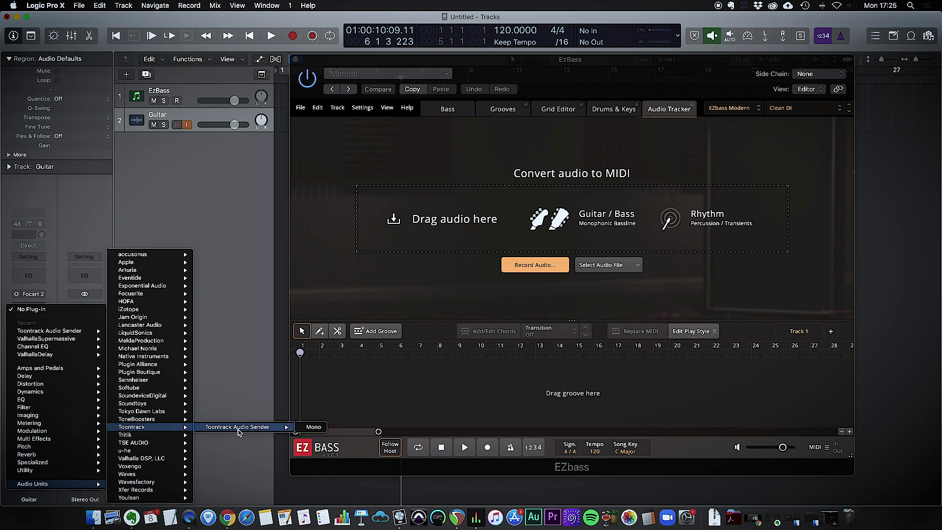
click(311, 428)
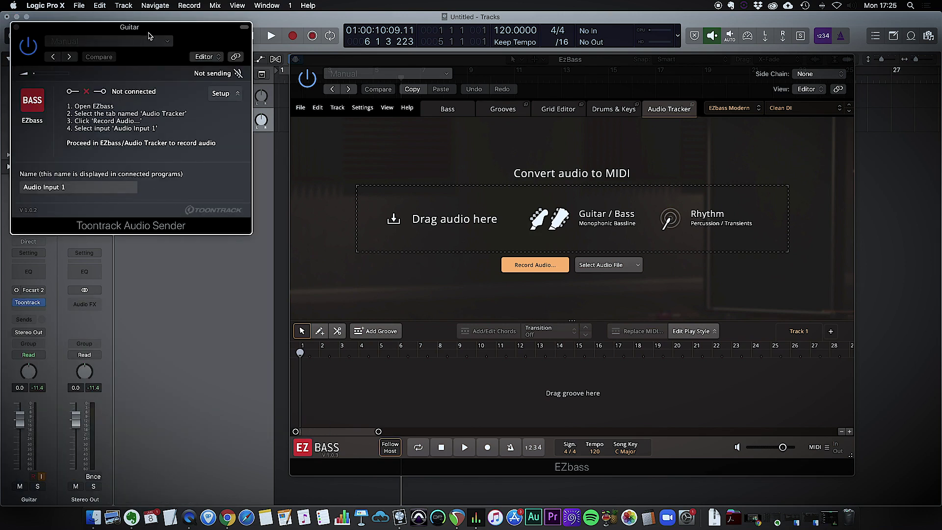
drag(149, 36, 186, 199)
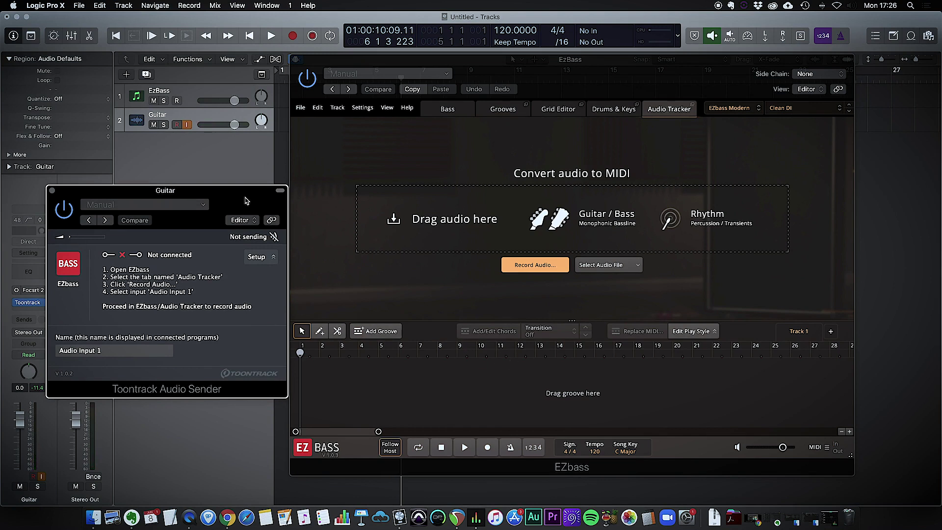
Set the tempo to 100 BPM with the metronome on, and arm Audio Tracker on Audio Input 1
click(543, 63)
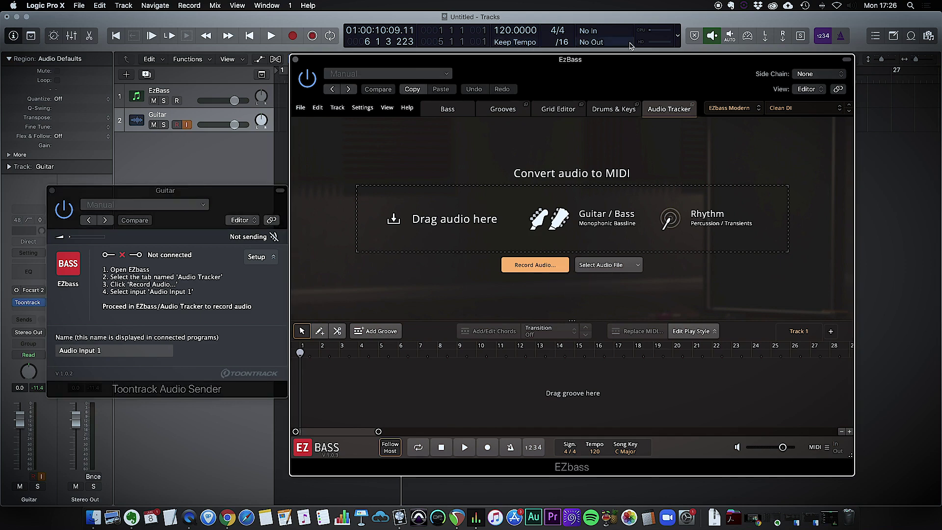
double_click(502, 31)
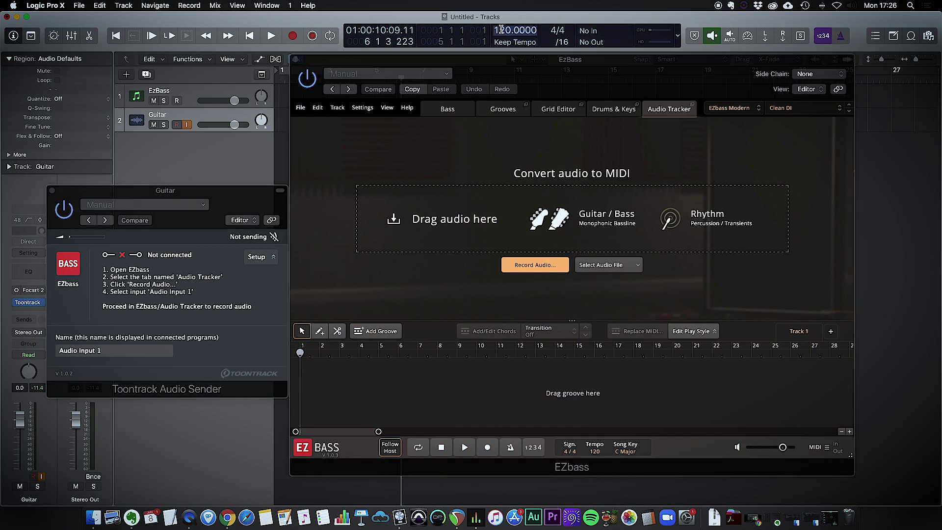
text(100)
key(Return)
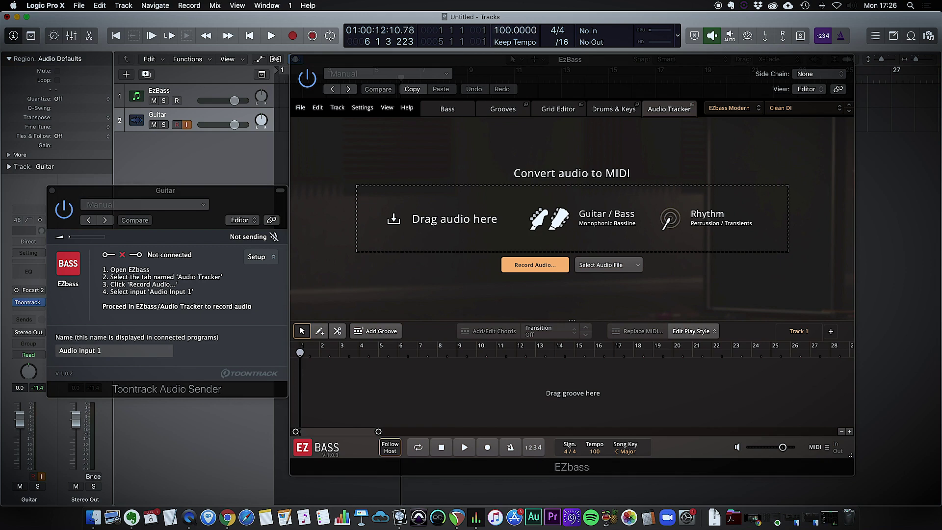
click(835, 36)
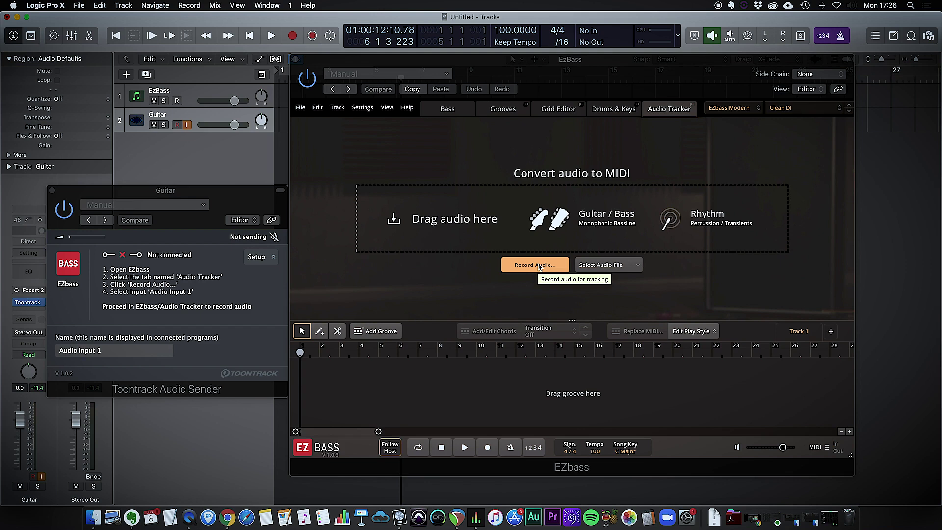
click(539, 266)
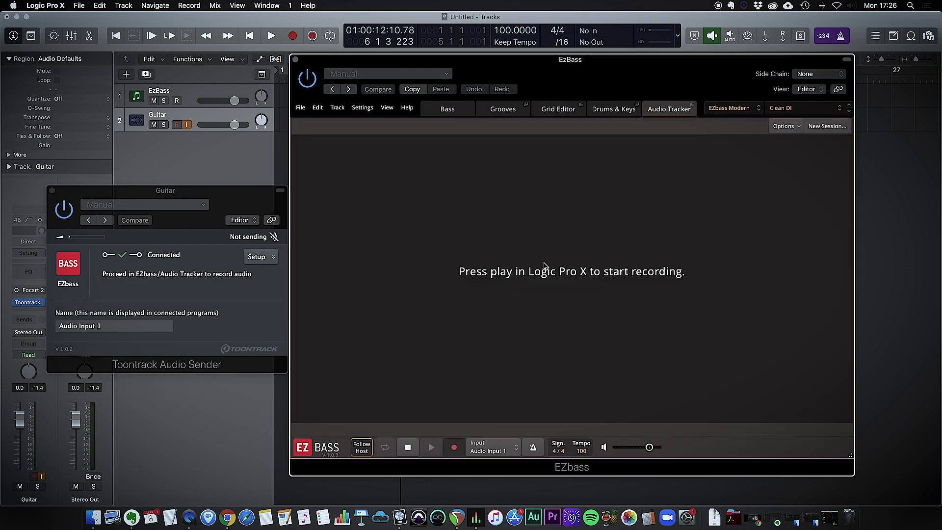
click(499, 449)
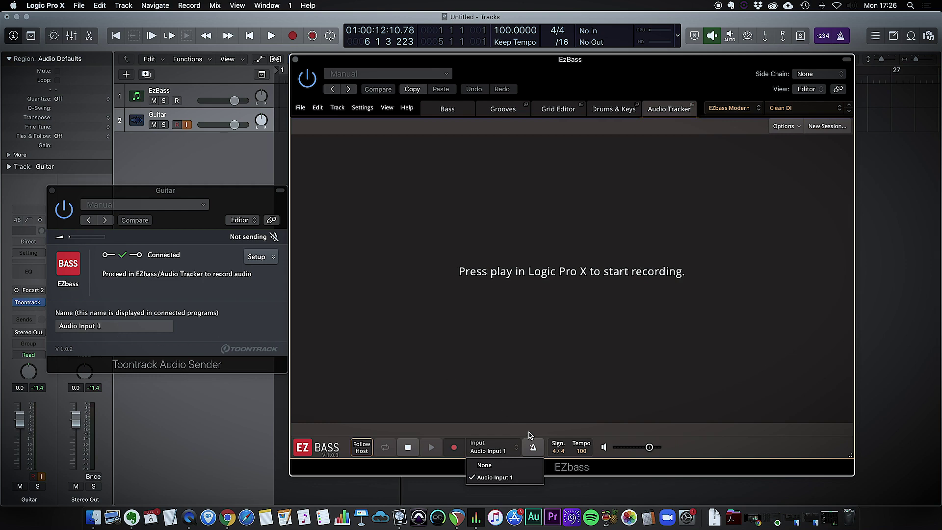
Return to the project start and play so EZbass records the guitar part
click(251, 38)
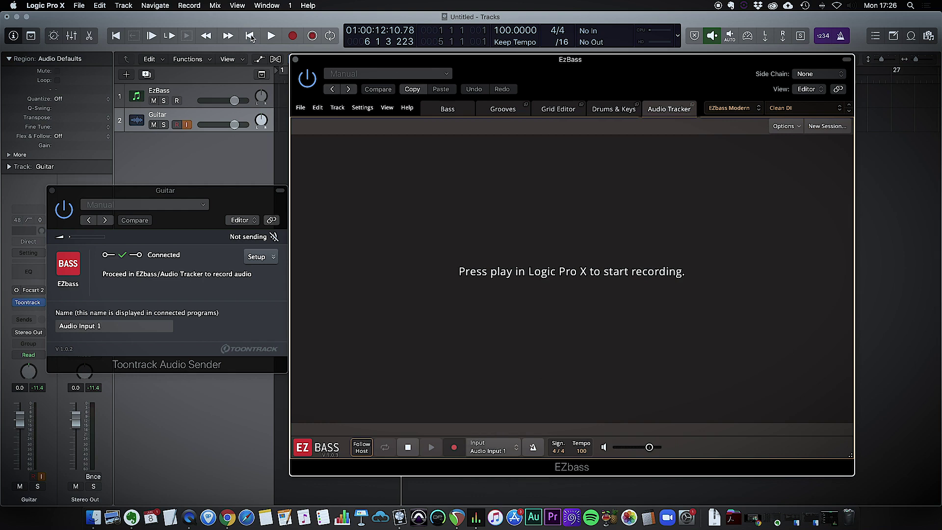
click(251, 38)
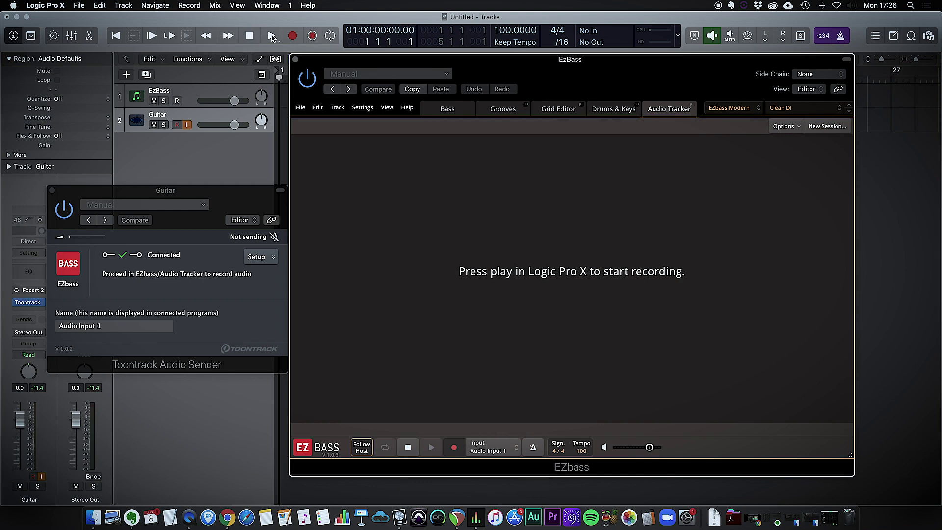
click(271, 38)
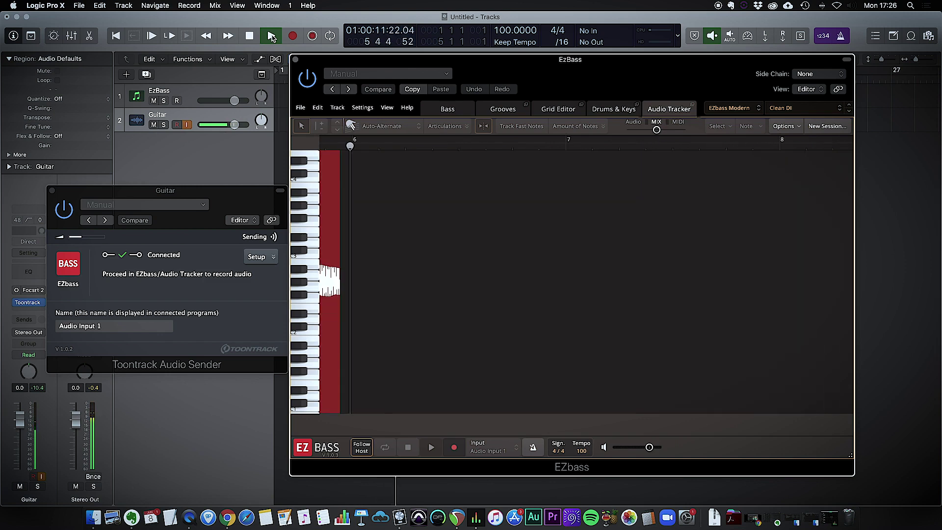
Stop the guitar take and accept the Guitar Audio to Bass MIDI conversion settings
click(271, 37)
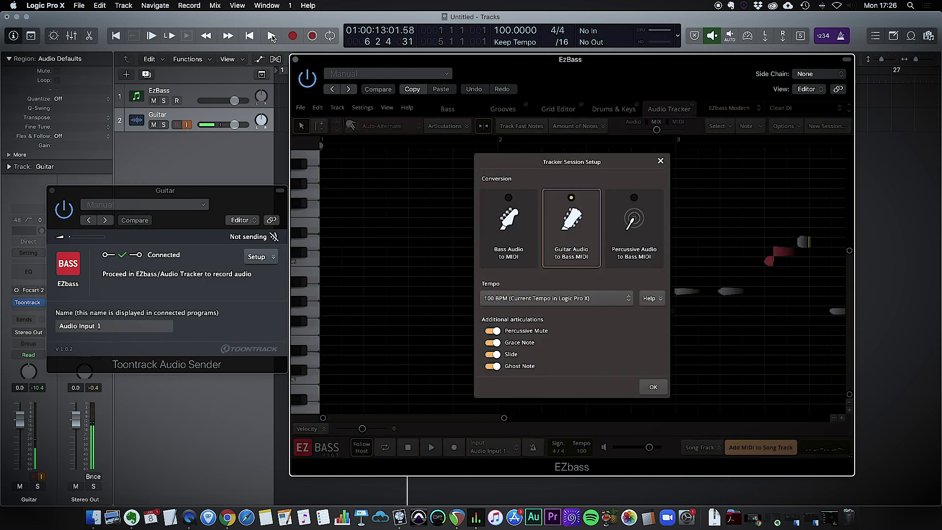
mouse_move(411, 58)
mouse_down()
mouse_move(412, 75)
mouse_move(413, 60)
mouse_up()
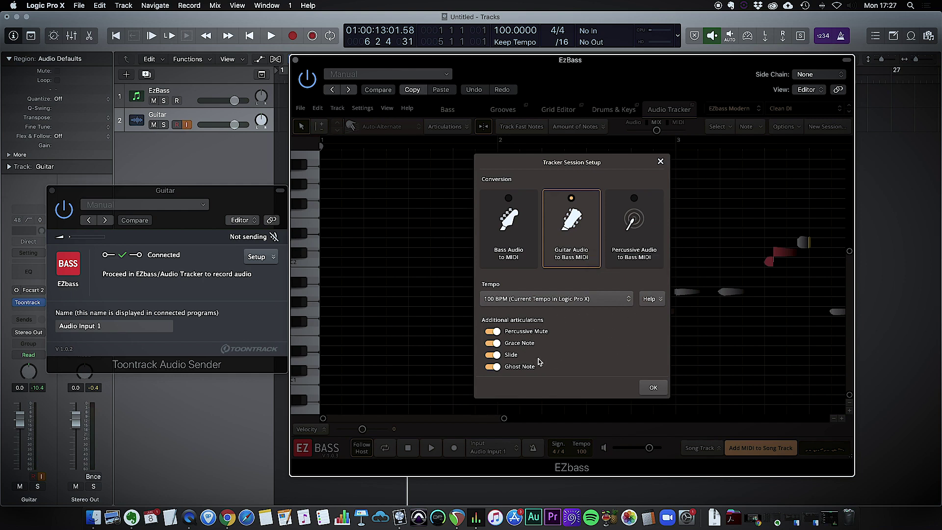
click(653, 389)
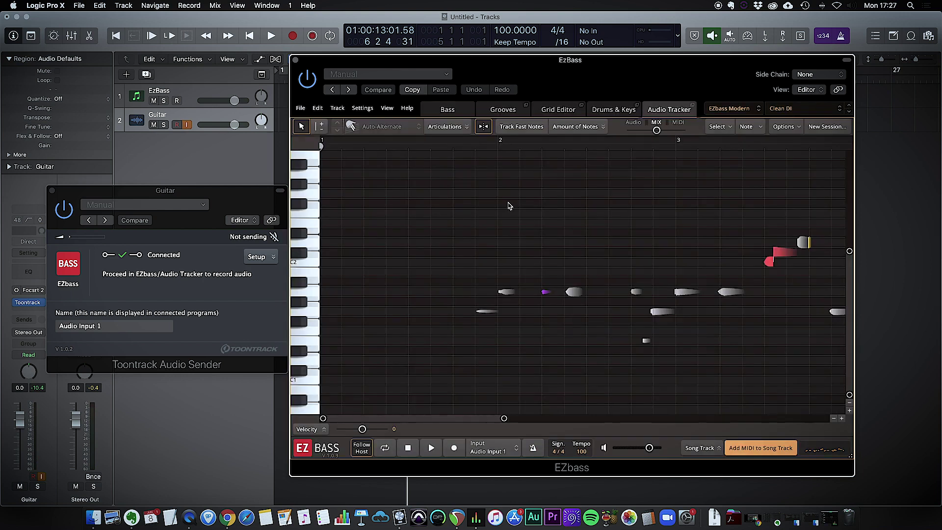
Play the converted bass part from the beginning, then stop it
click(249, 36)
click(271, 35)
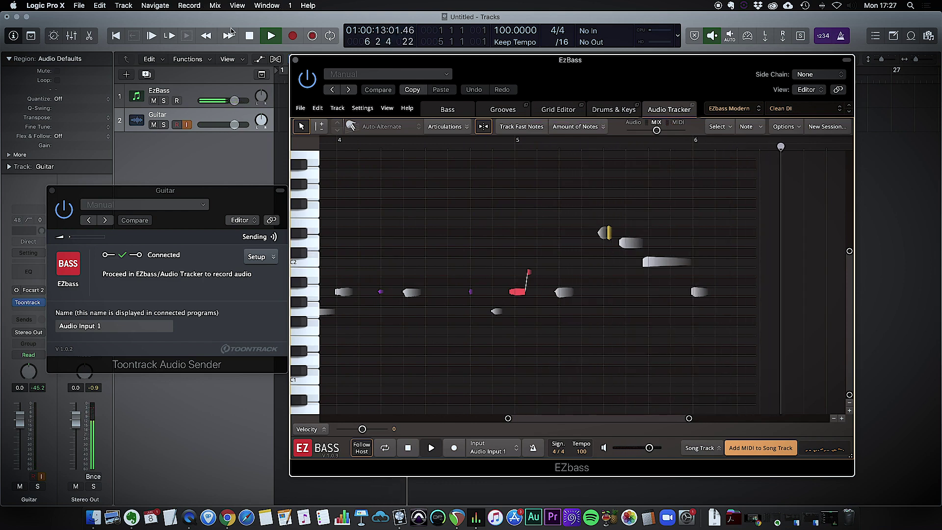
click(250, 35)
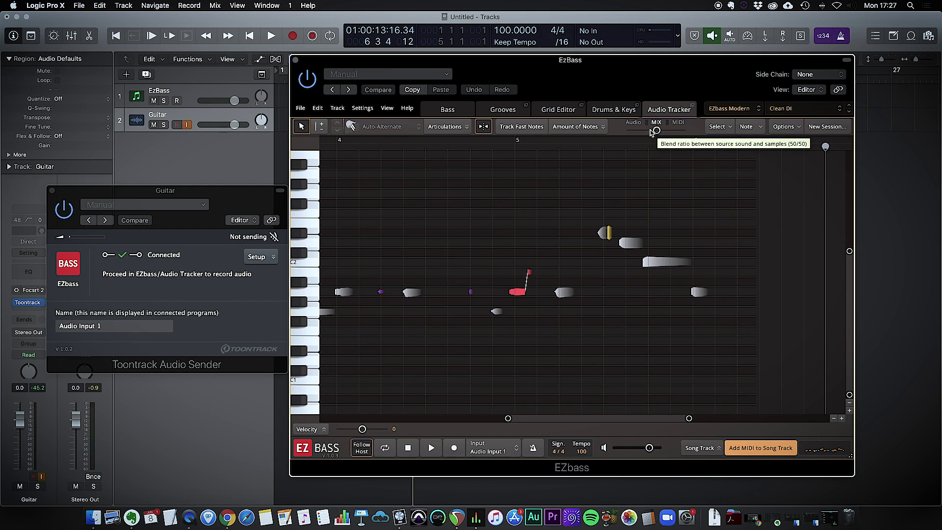
Blend the sound toward the MIDI bass samples and replay the part from the start
drag(656, 130, 686, 131)
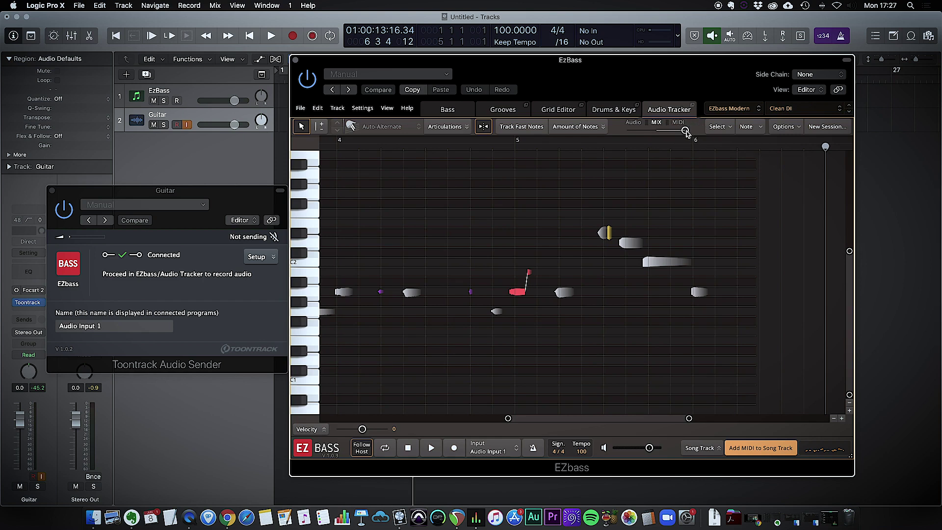
click(249, 35)
click(271, 35)
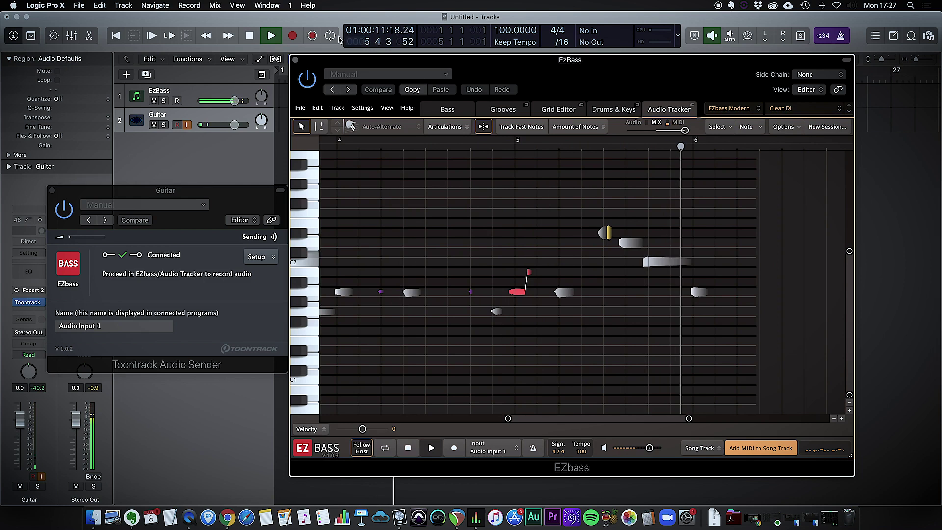
click(267, 37)
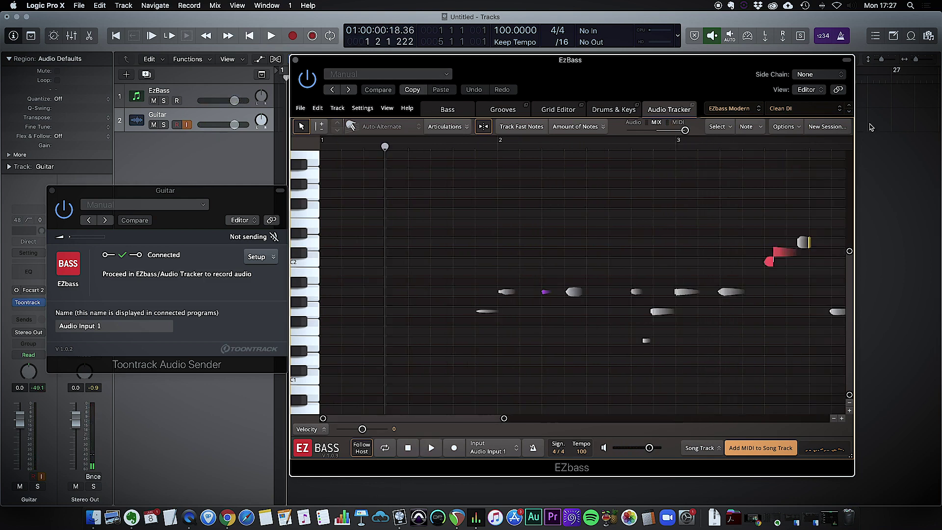
Switch to the EZbass Vintage bass with the Driven amp preset and play the part
click(727, 110)
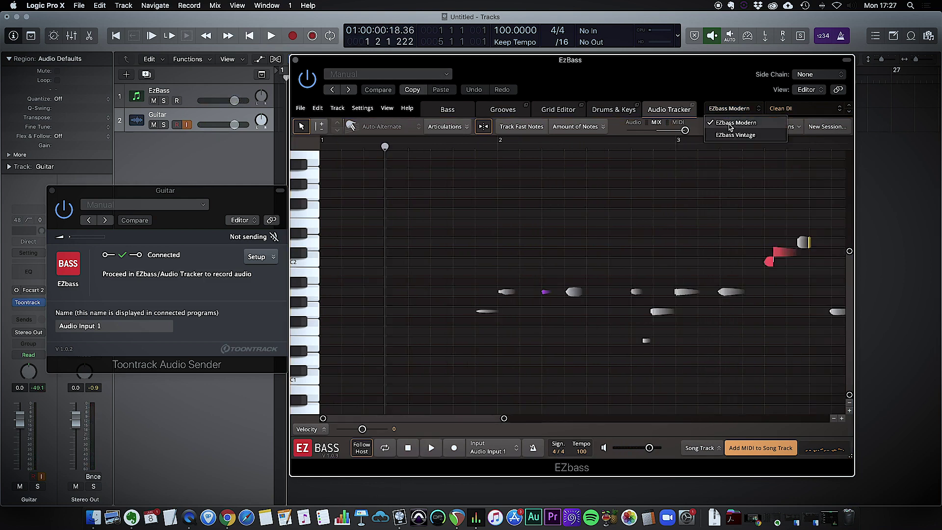
click(731, 135)
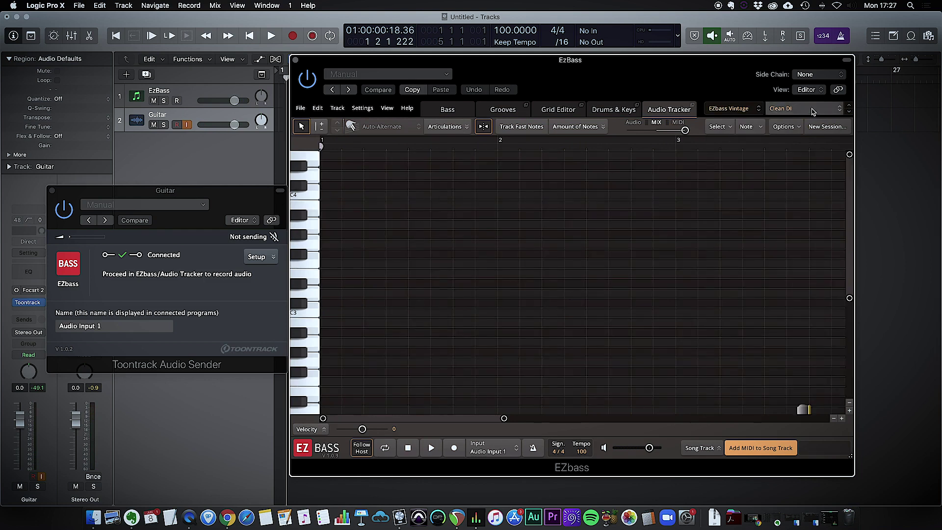
click(813, 110)
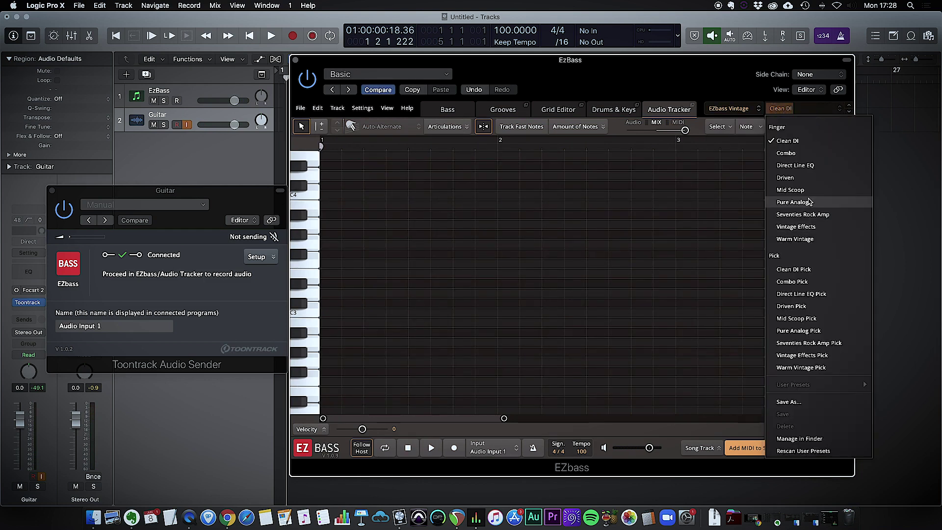
click(803, 178)
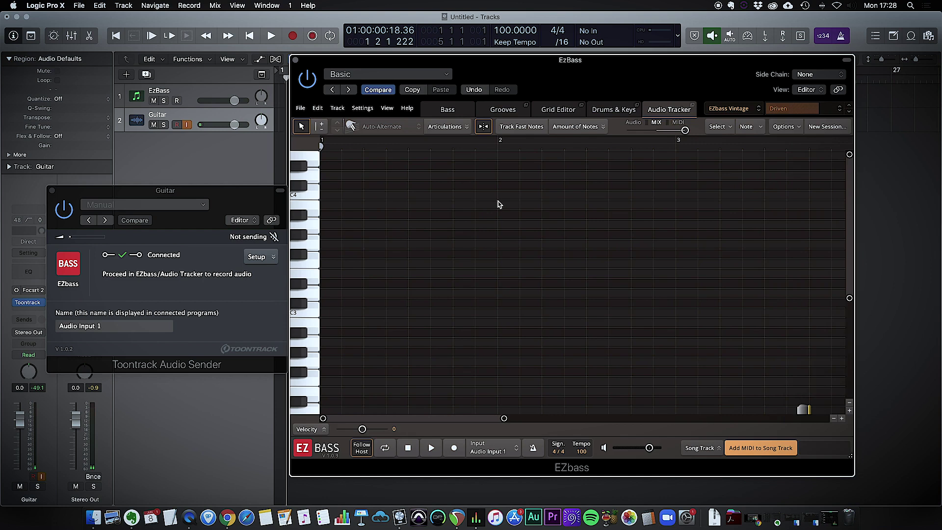
click(274, 36)
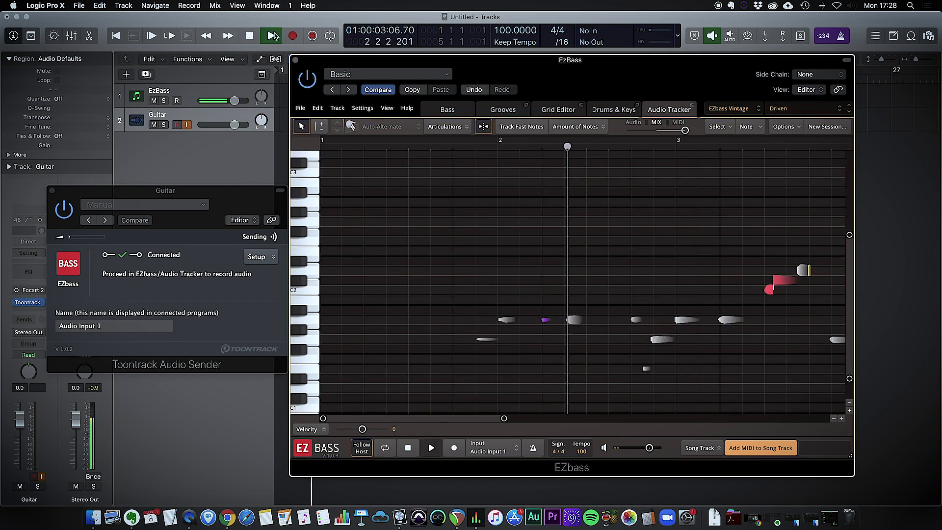
Change the amp preset to Vintage Effects, then stop playback
click(840, 110)
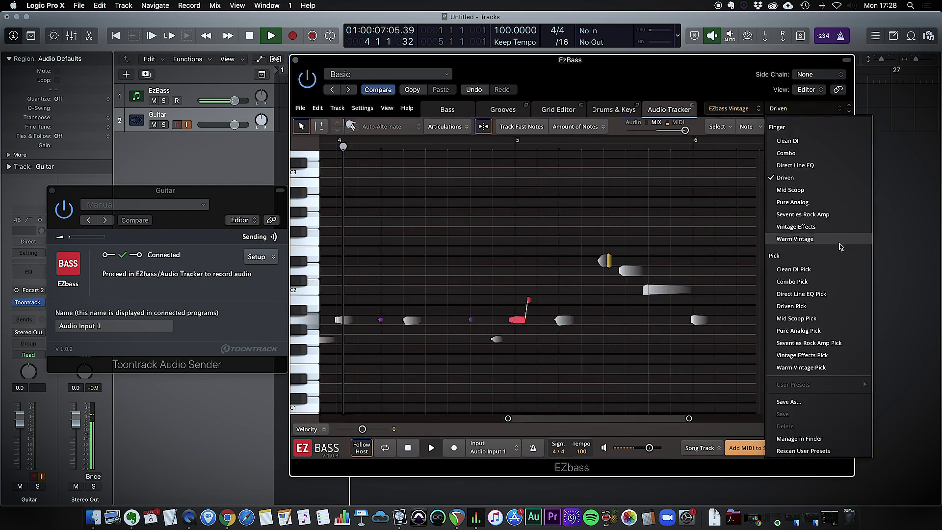
click(814, 226)
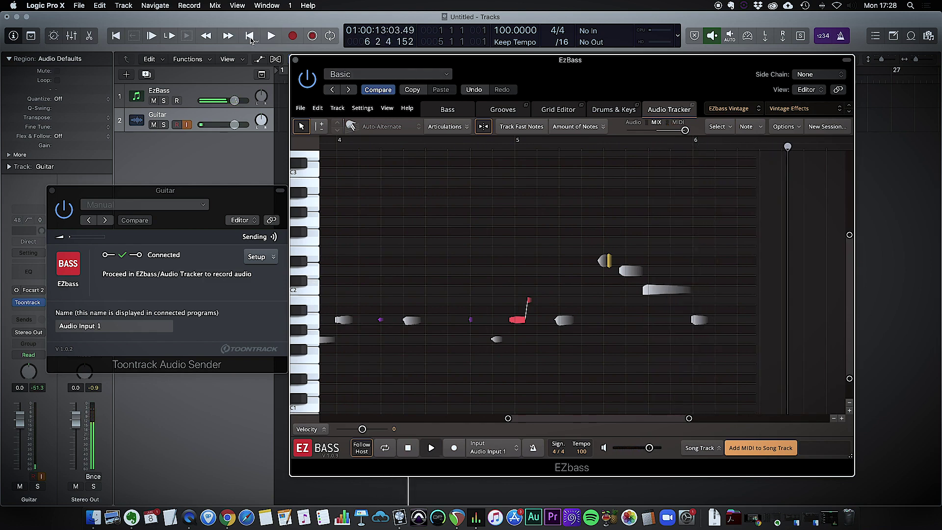
click(249, 36)
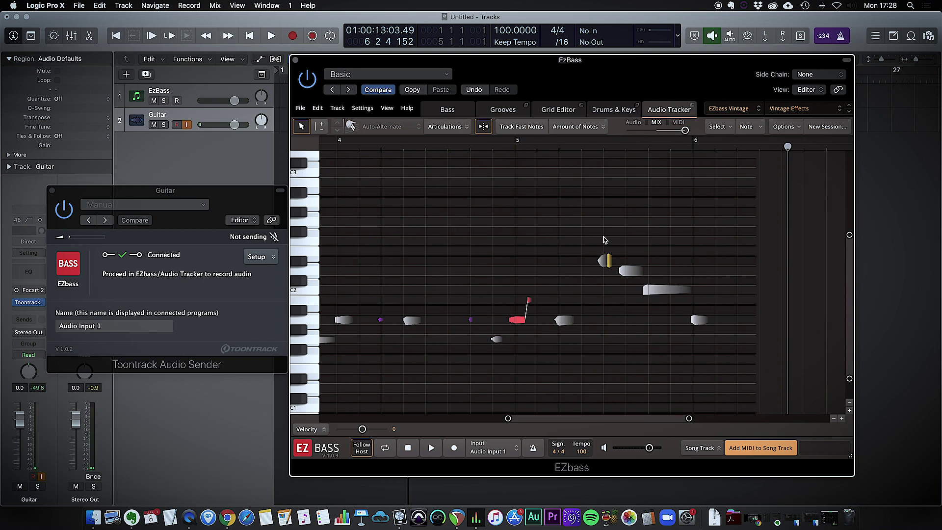
Discard the current Audio Tracker session and stop previewing the Variation 01 groove
click(835, 126)
click(642, 315)
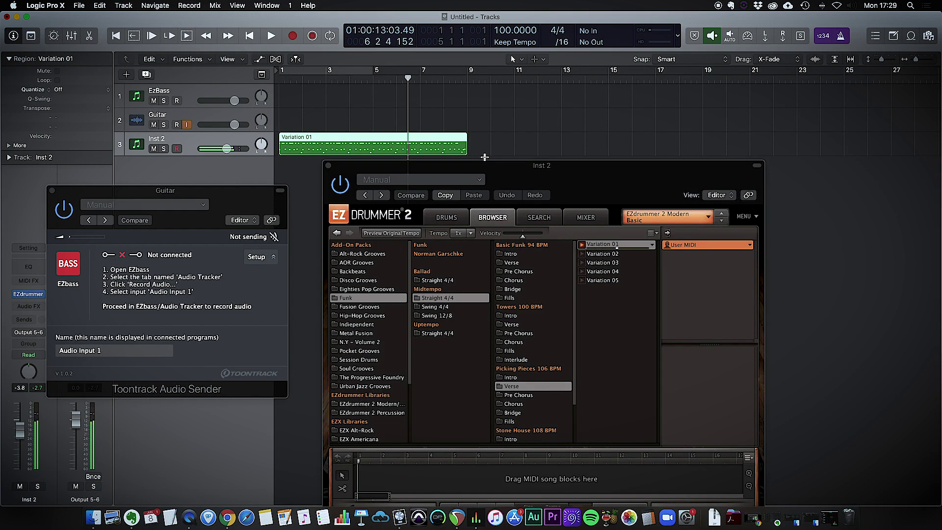
click(581, 244)
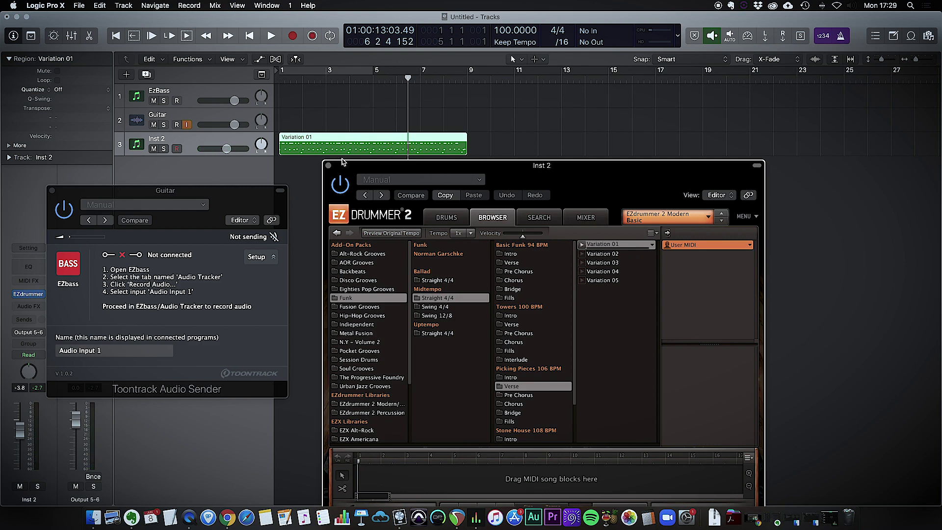
Close EZdrummer, loop bars 1–9, and start recording a new Audio Tracker take in EZbass
click(329, 166)
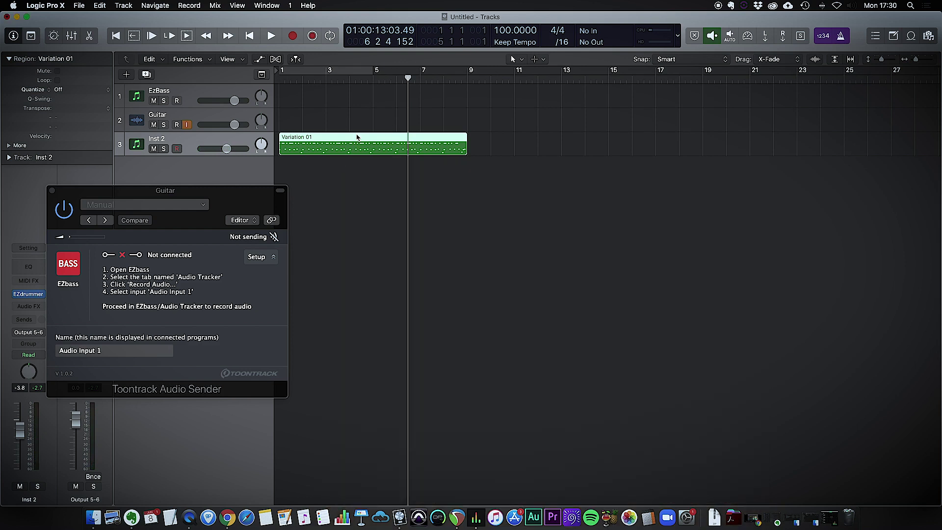
key(super+u)
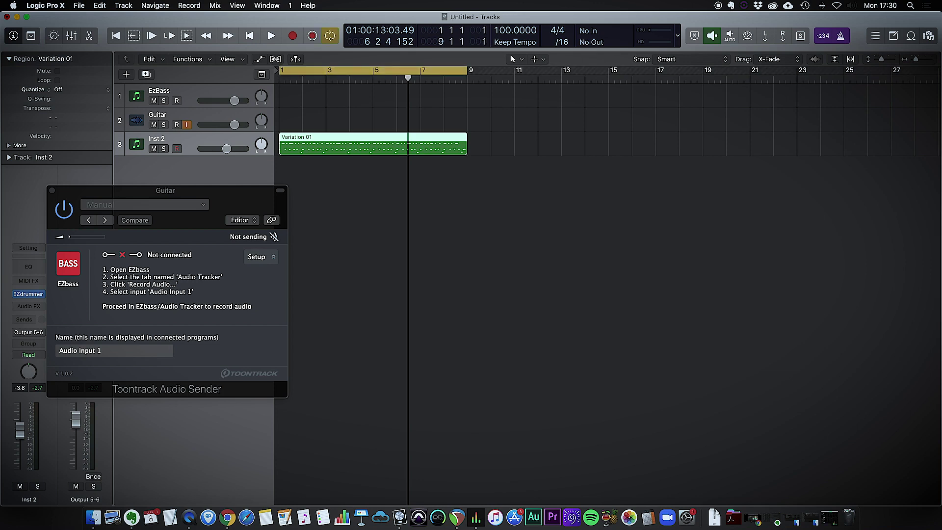
click(68, 263)
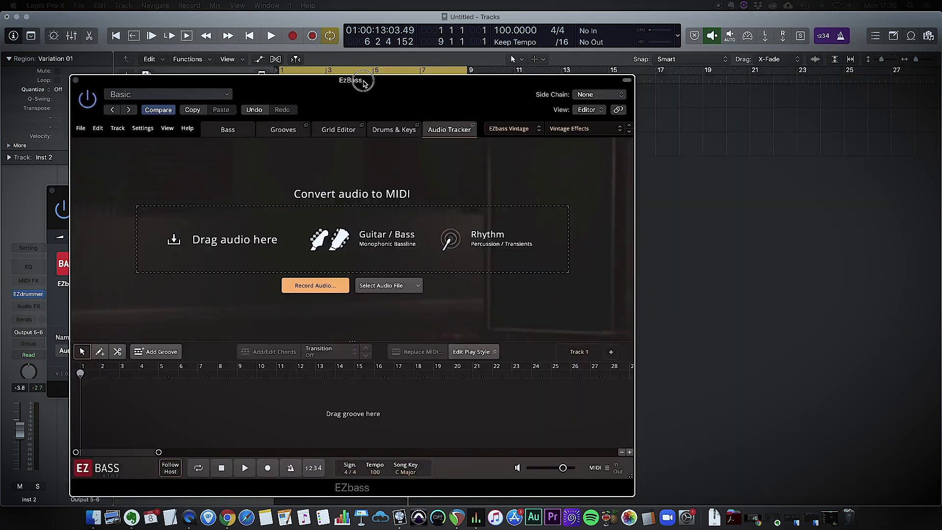
drag(358, 78, 420, 60)
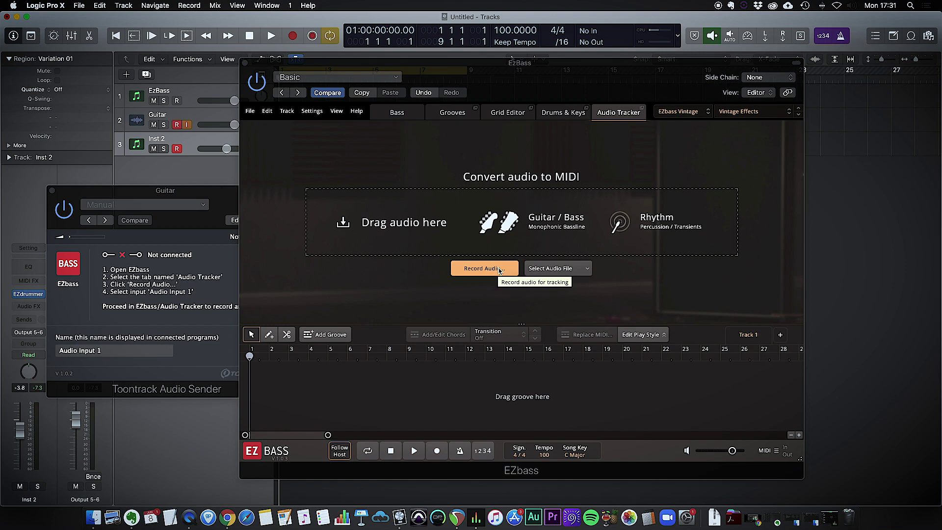
click(500, 269)
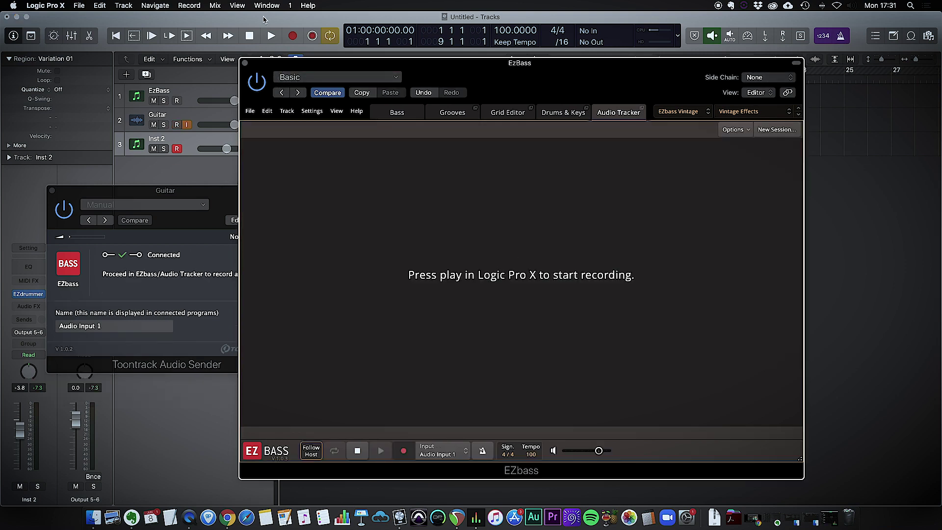
click(271, 36)
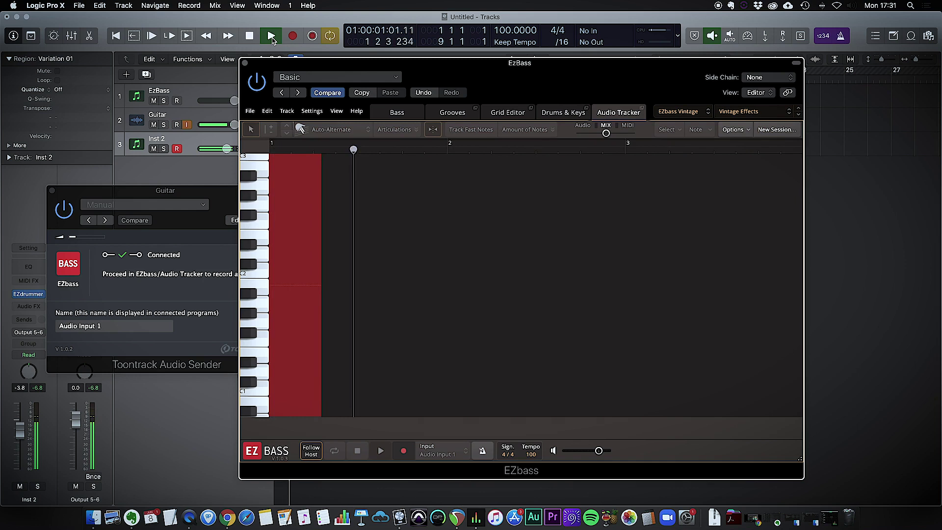
Stop the recording to convert it, then play the bass with the drums and stop
click(272, 37)
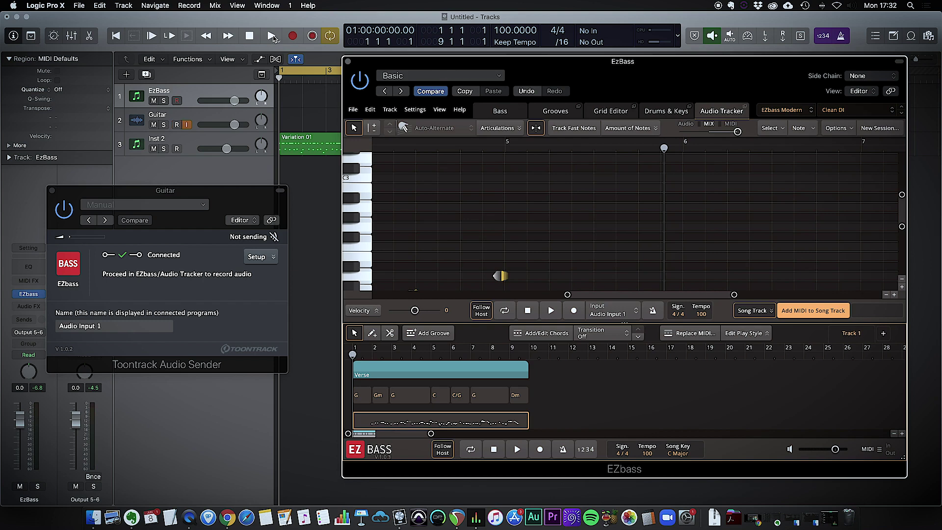
click(271, 37)
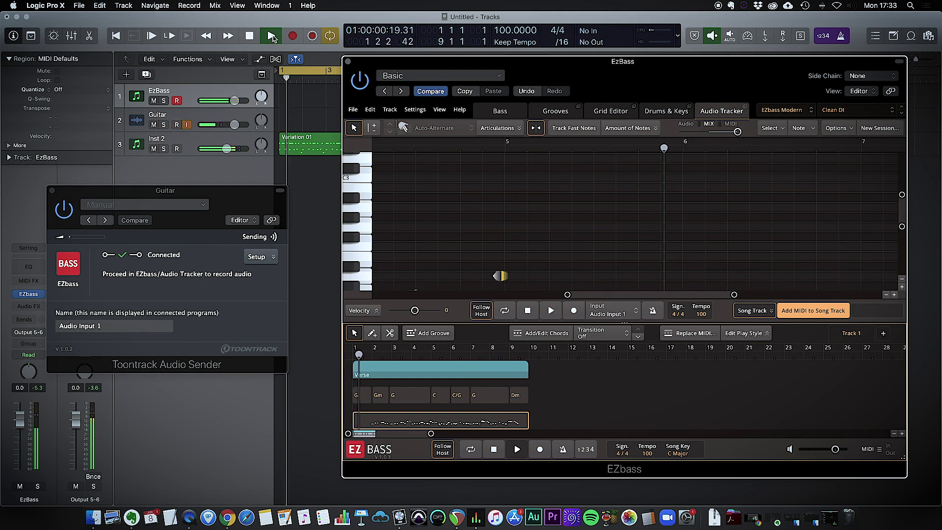
click(272, 36)
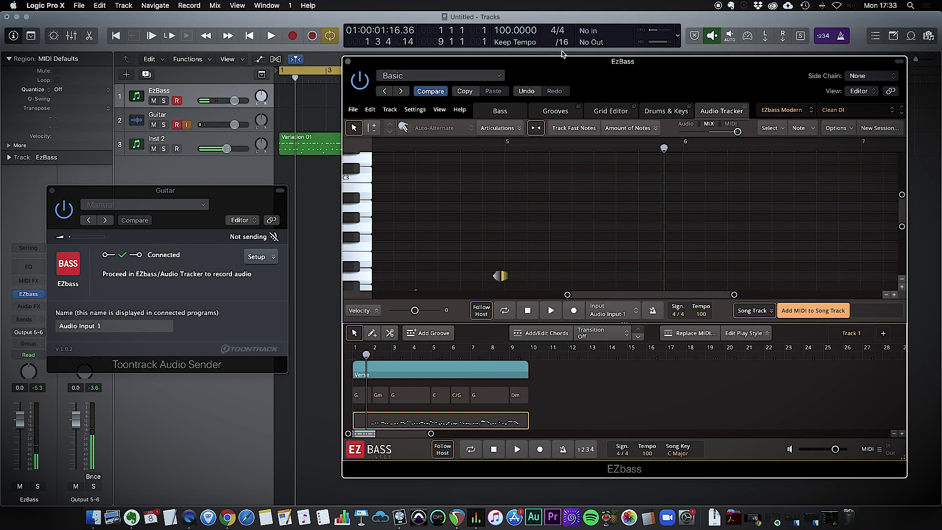